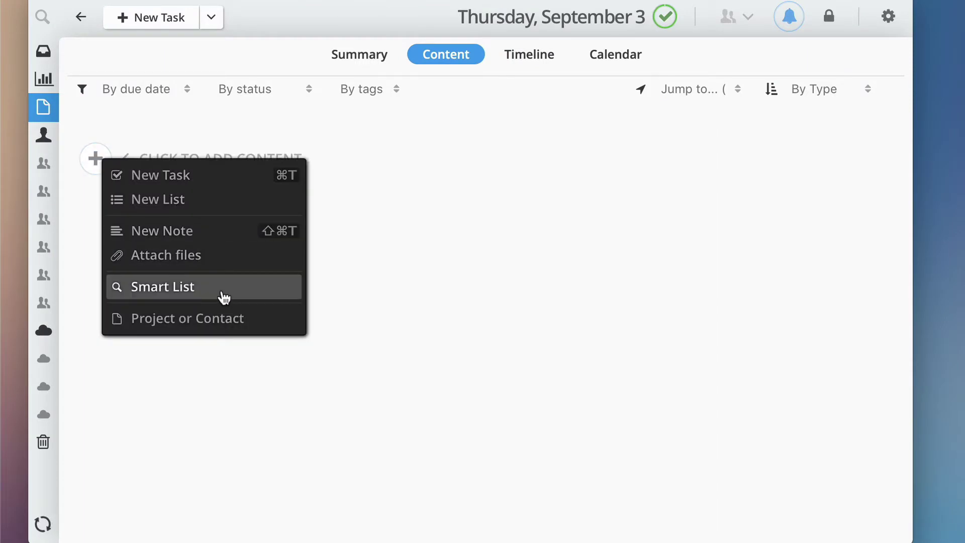
Add a new smart list named Family Tasks and begin defining its criteria.
left_click(222, 291)
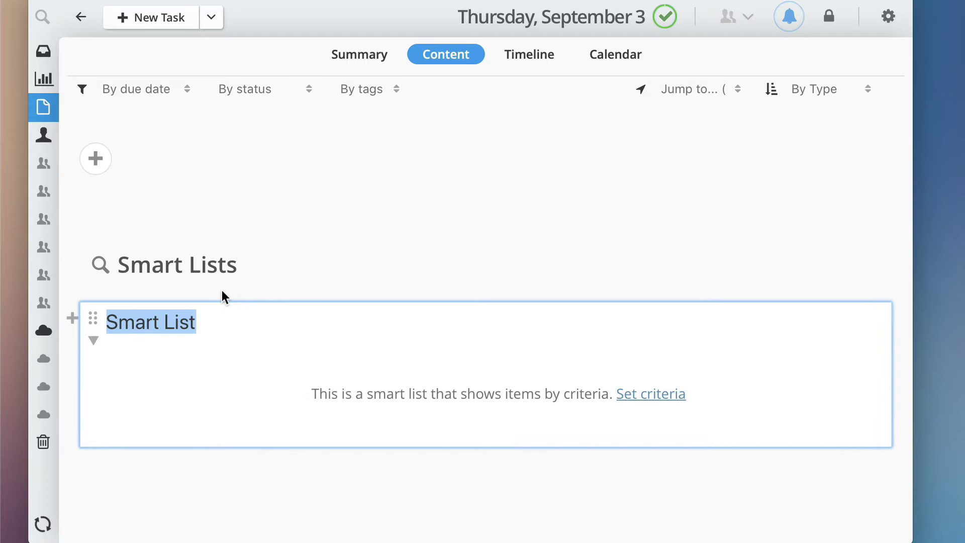
type("Family Tasks")
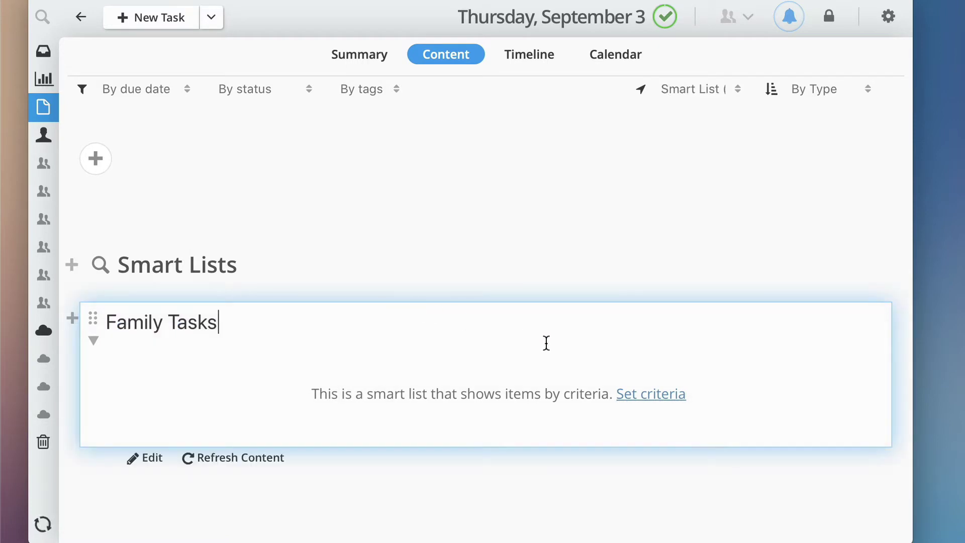
left_click(647, 393)
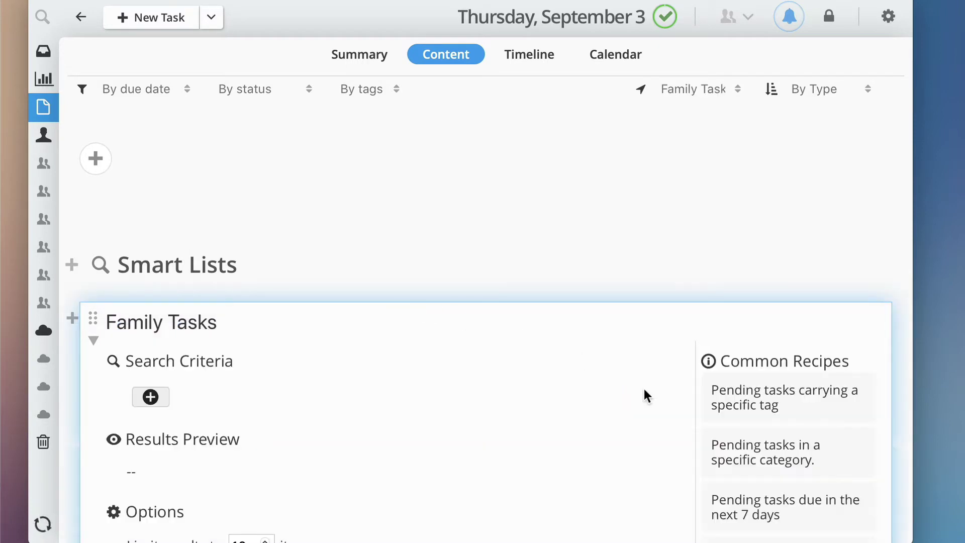
scroll(644, 388, "down", 5)
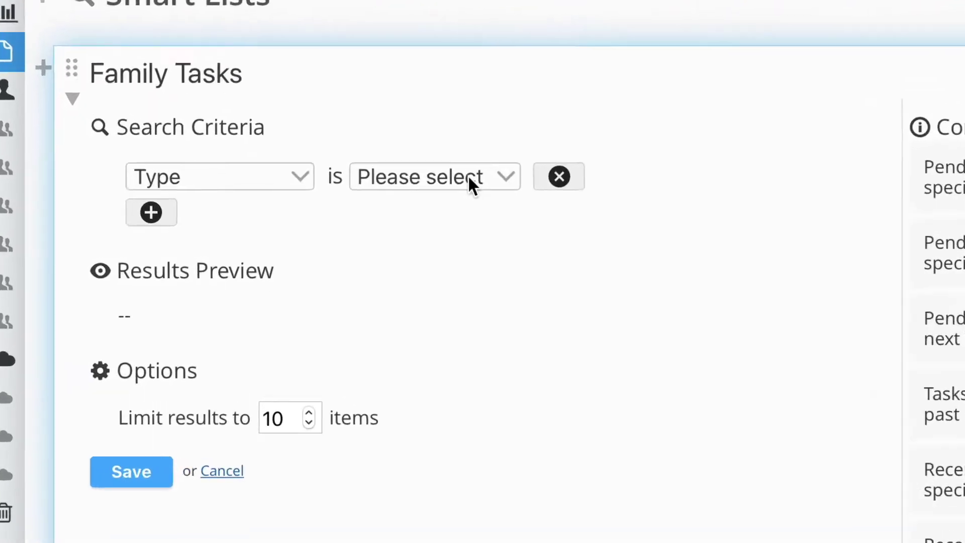
Add criteria Type is Task / List Item and Category is Family.
left_click(385, 197)
left_click(503, 263)
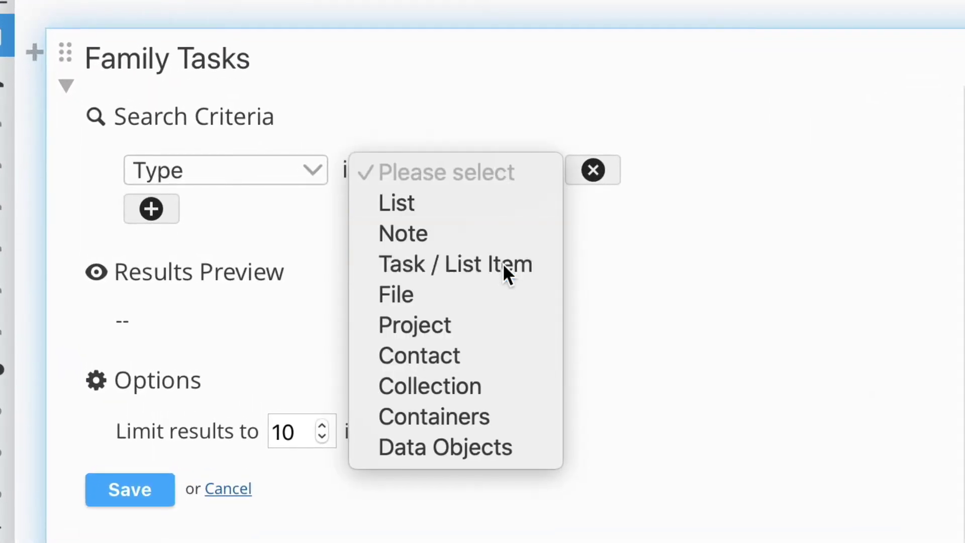
left_click(152, 211)
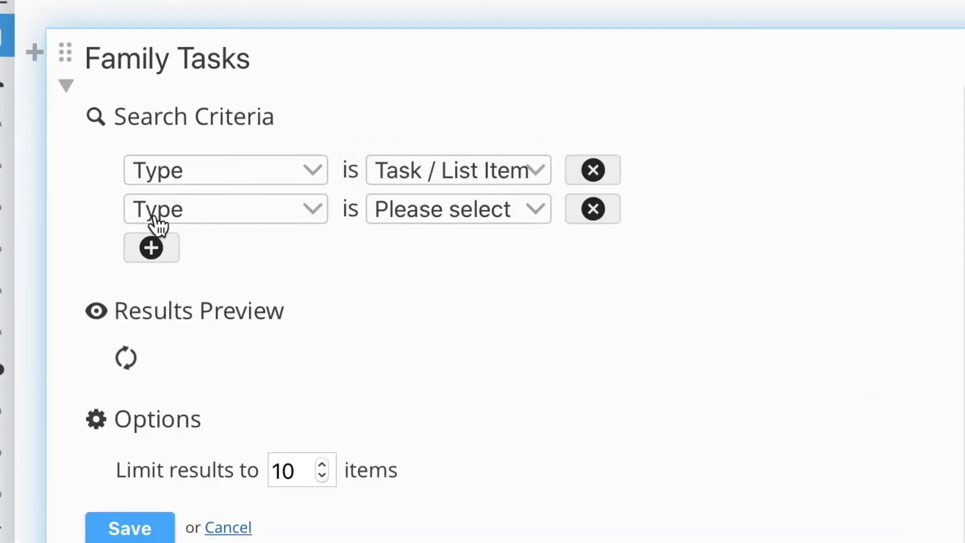
left_click(219, 212)
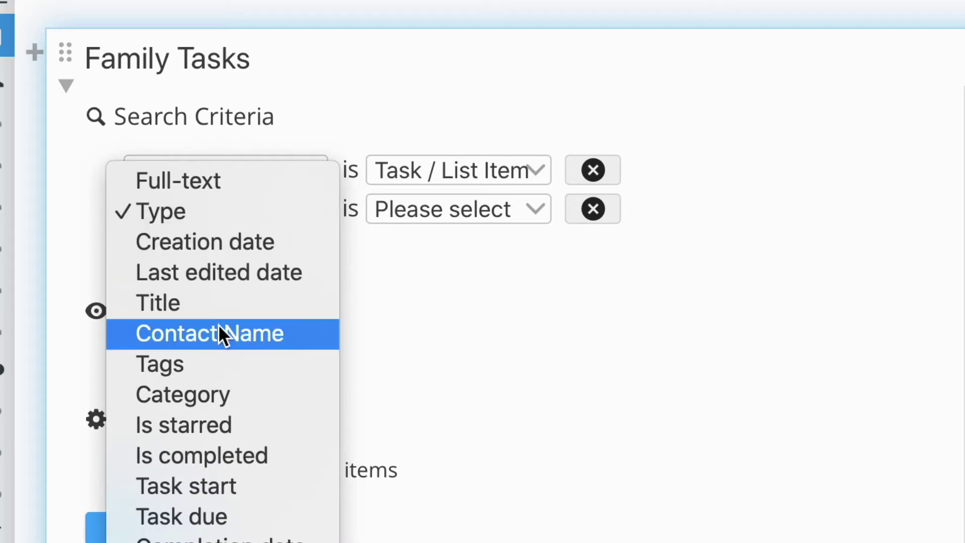
left_click(248, 397)
left_click(481, 212)
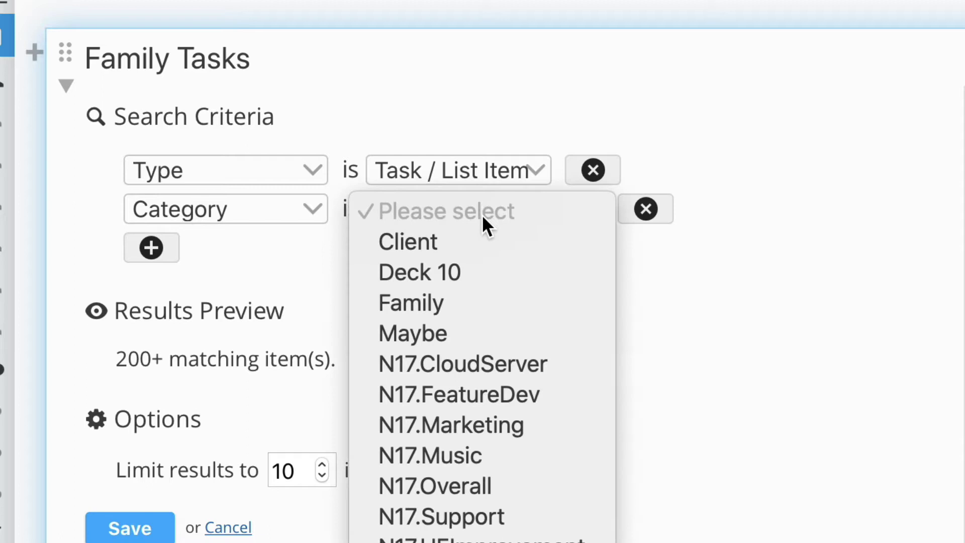
left_click(469, 300)
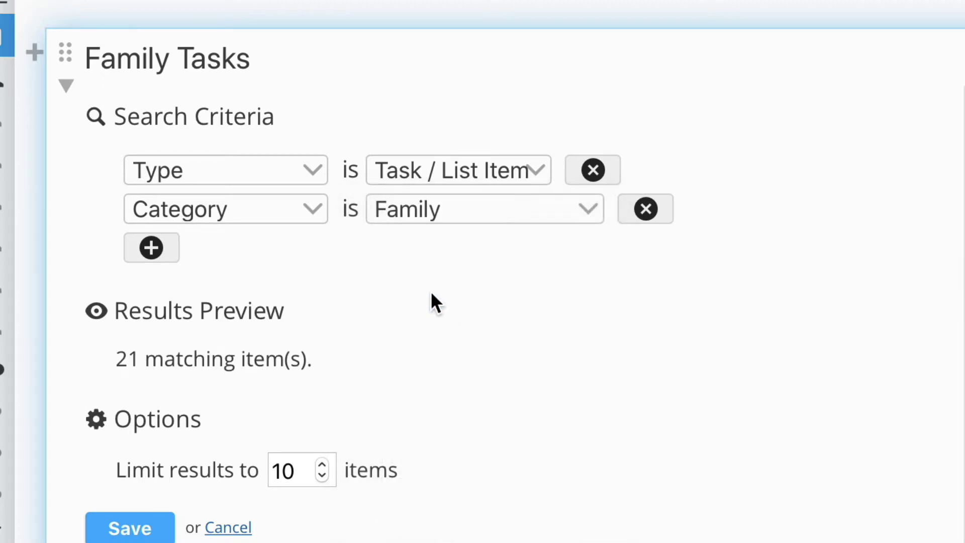
Add a third criterion requiring Is completed to be No.
left_click(167, 253)
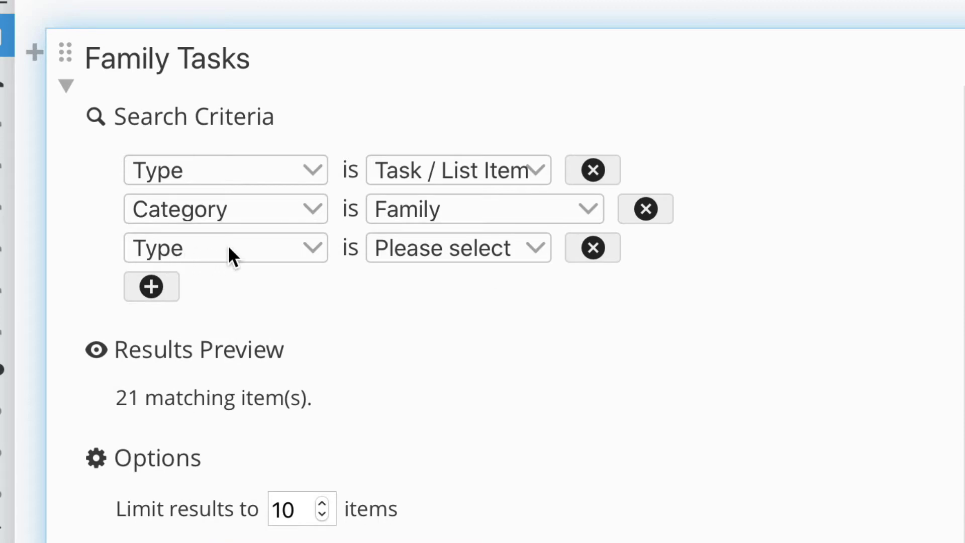
left_click(231, 257)
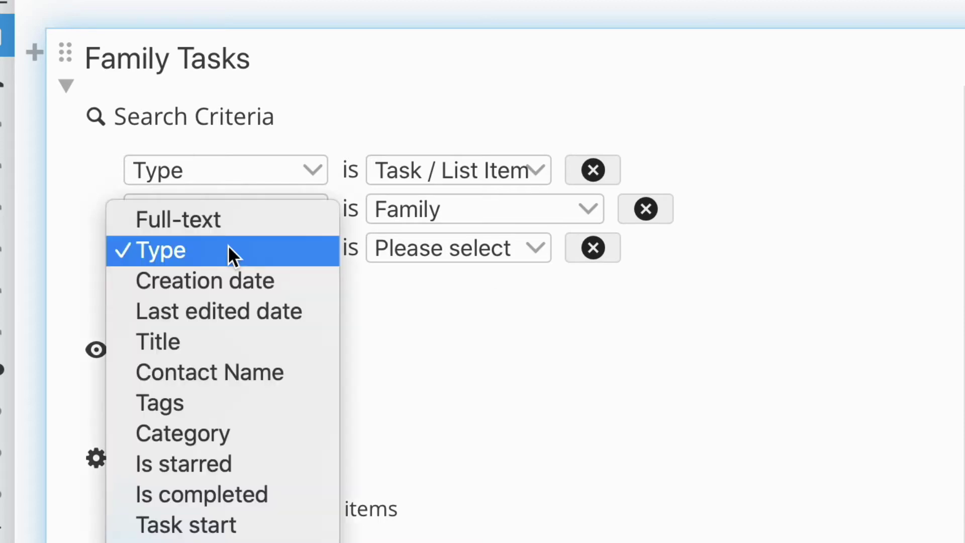
left_click(282, 495)
left_click(417, 251)
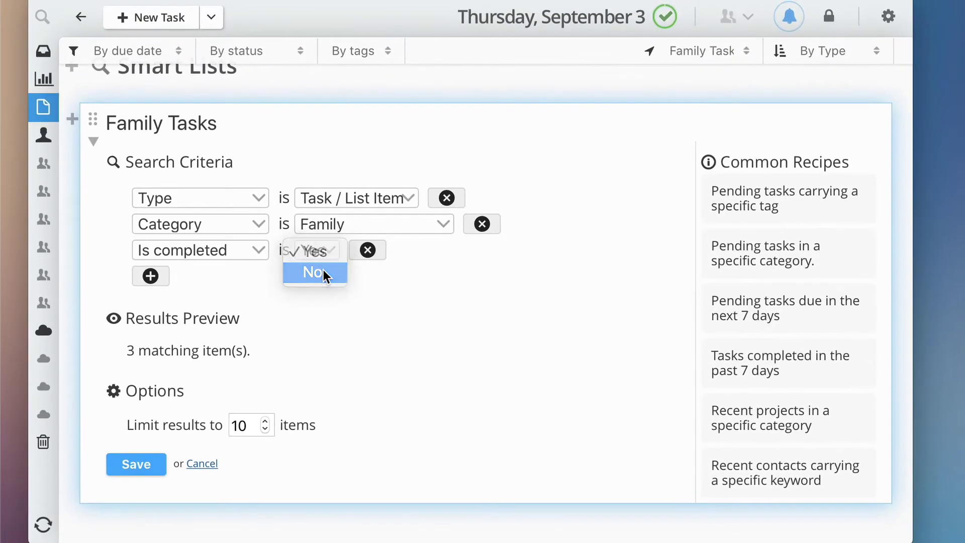
left_click(322, 273)
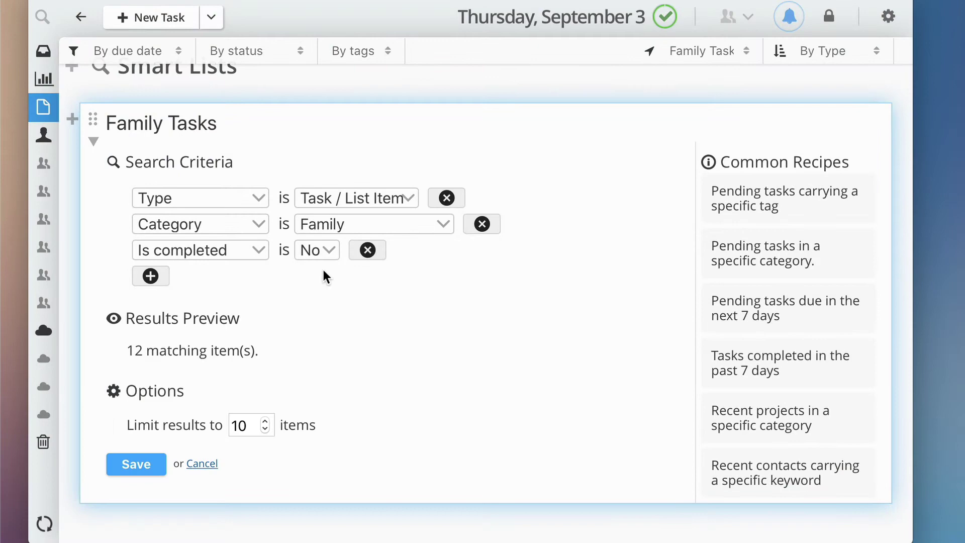
Save the Family Tasks criteria so its pending Family tasks are listed.
left_click(153, 467)
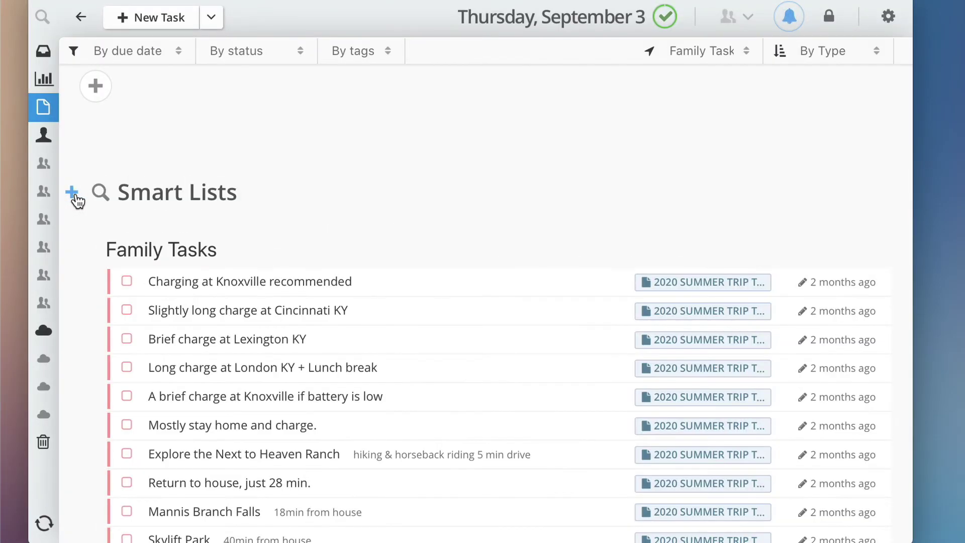
Add a Family Documents smart list whose first criterion limits results to files.
left_click(72, 192)
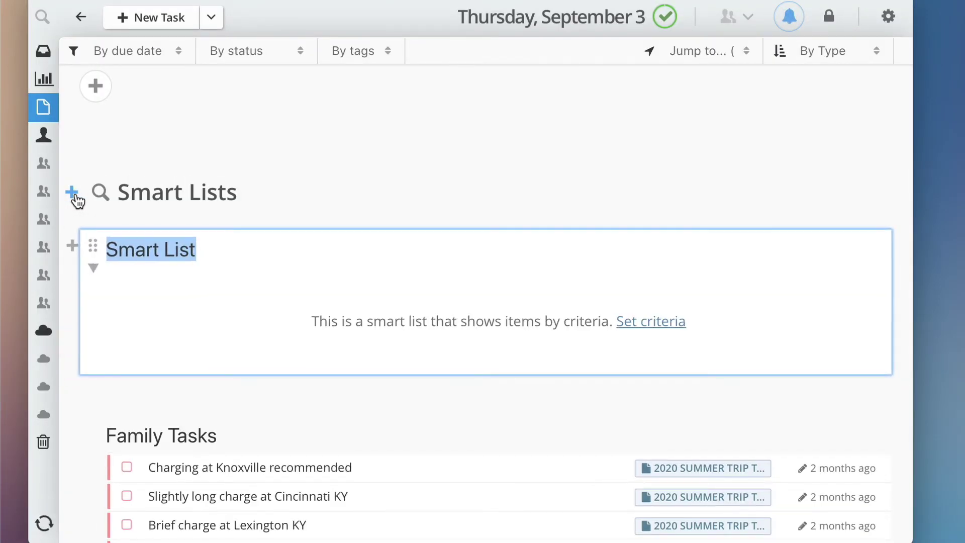
type("Family Documents")
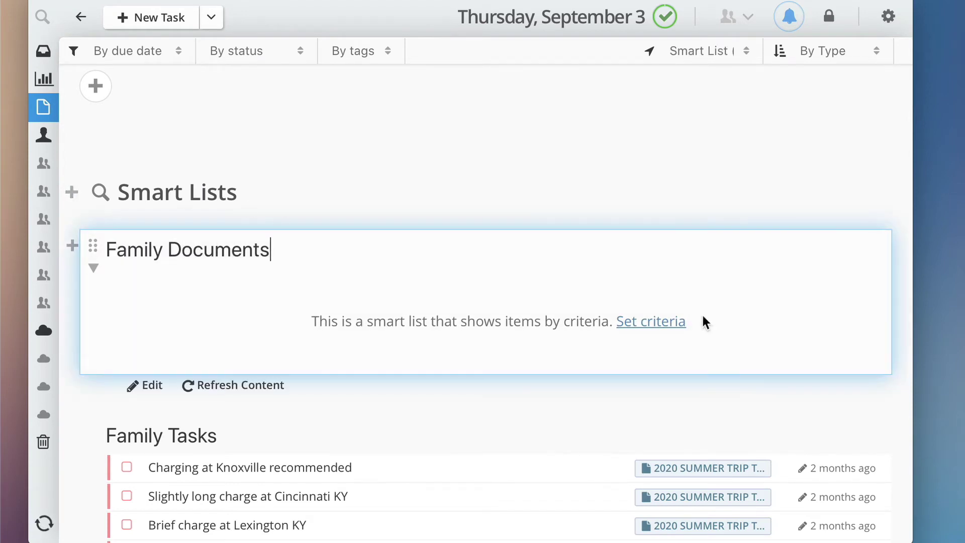
left_click(653, 323)
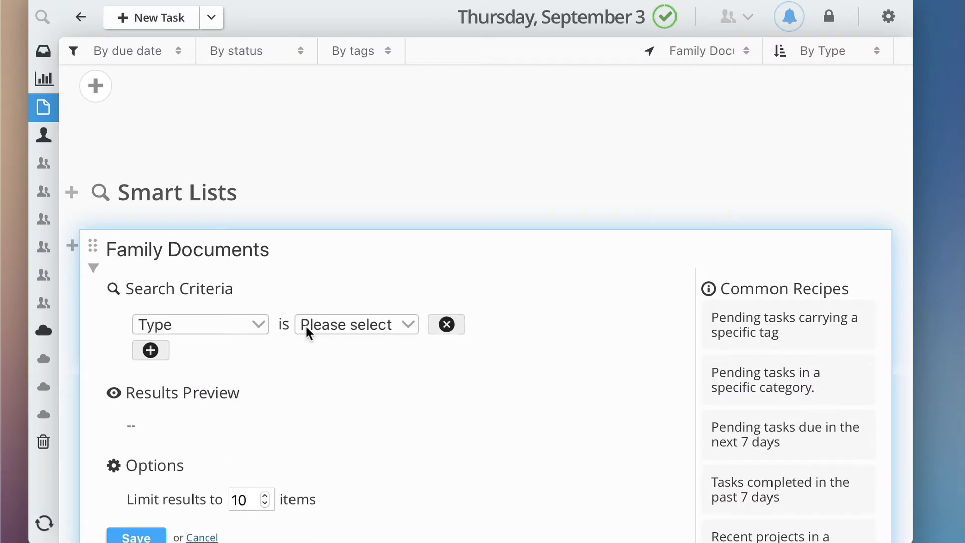
left_click(354, 326)
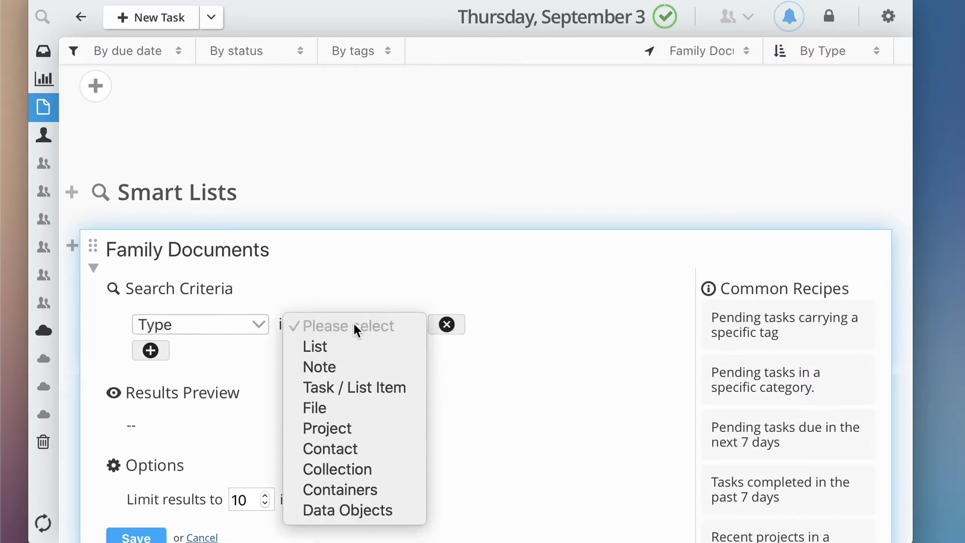
left_click(354, 408)
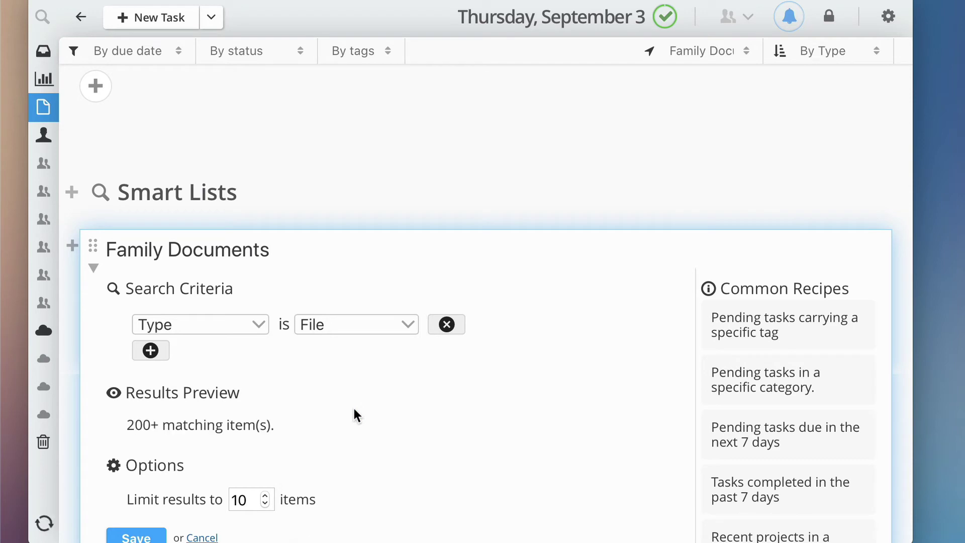
Add a second criterion restricting Family Documents to the Family category.
left_click(157, 355)
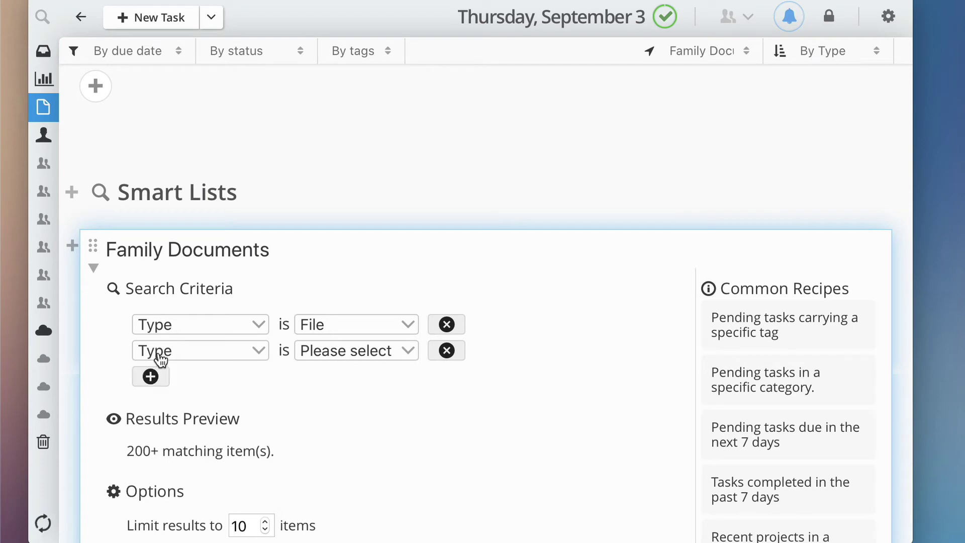
left_click(206, 350)
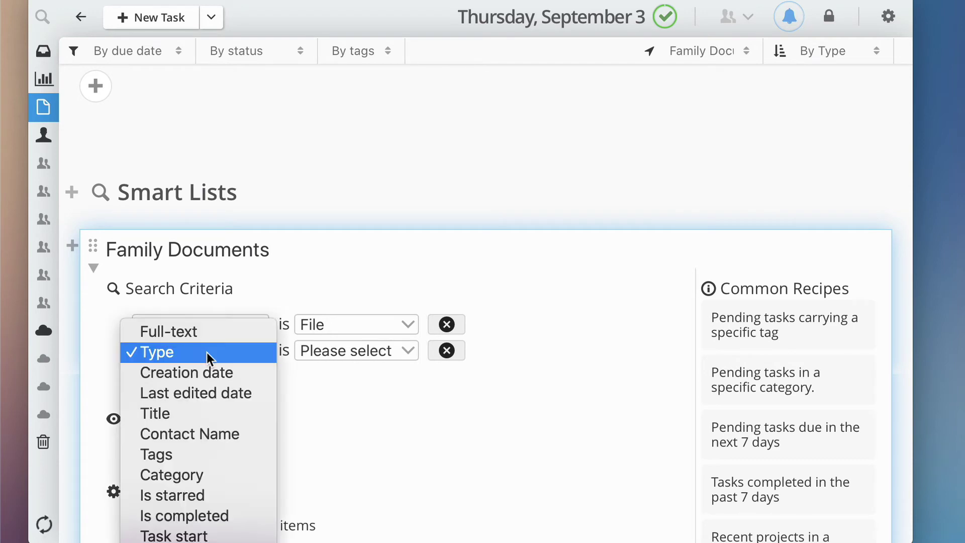
left_click(216, 473)
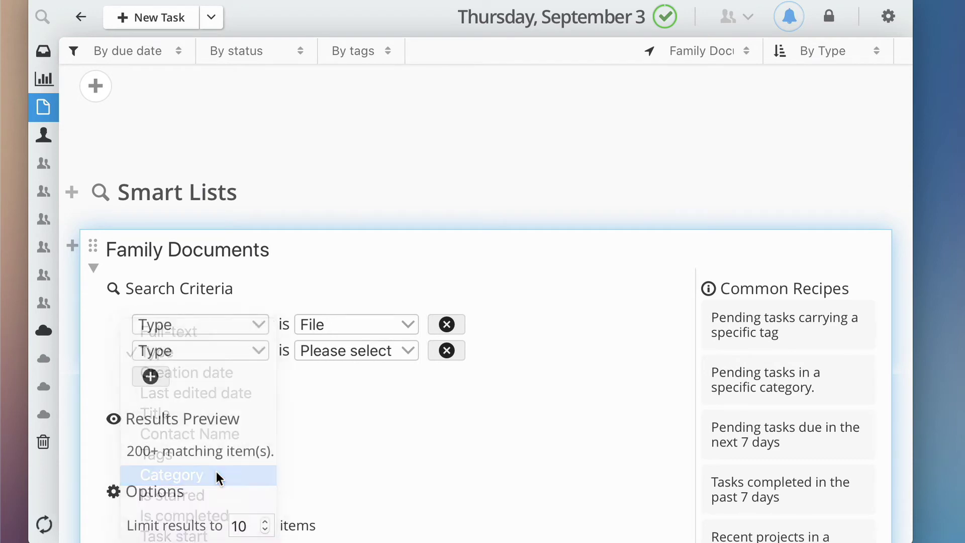
left_click(374, 348)
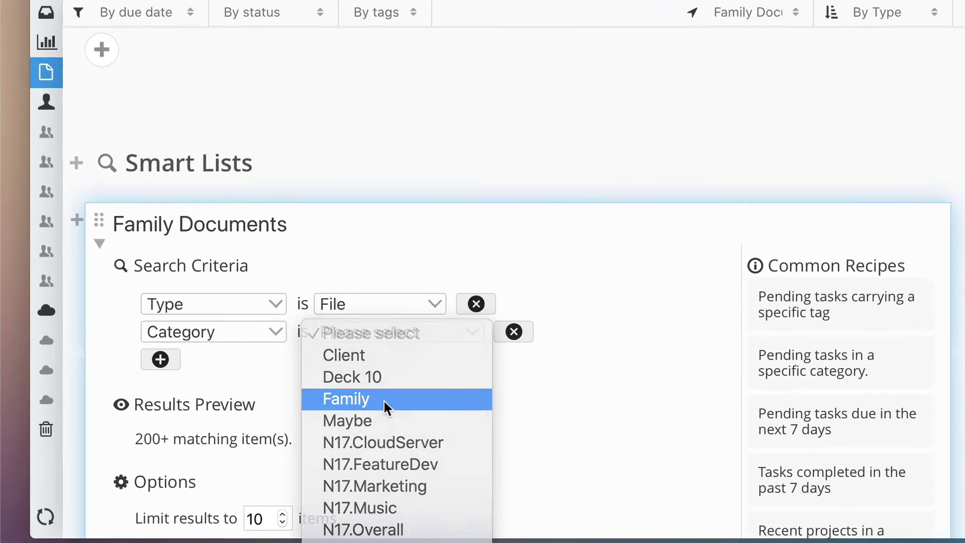
left_click(360, 414)
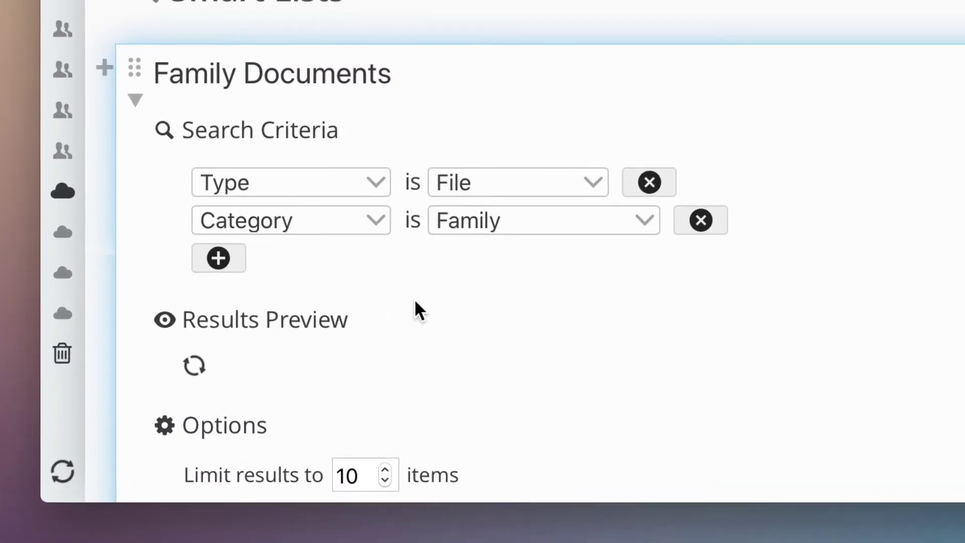
Add a Last edited date is within last 7 days criterion.
left_click(203, 269)
left_click(256, 258)
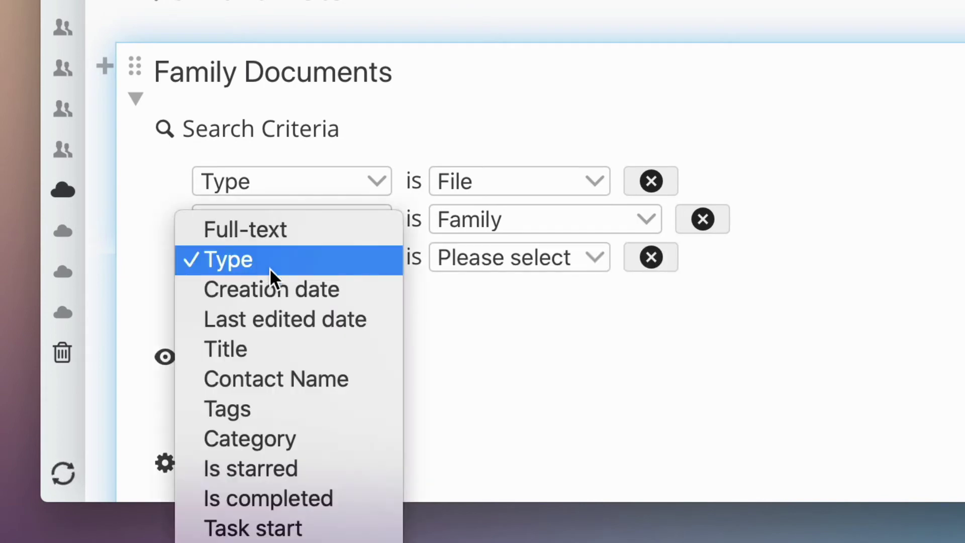
left_click(367, 318)
left_click(563, 253)
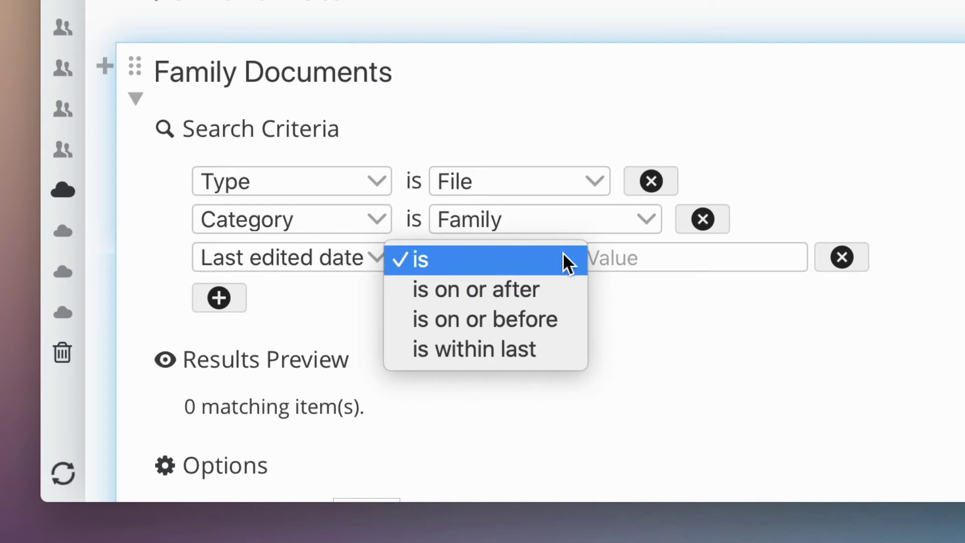
left_click(540, 341)
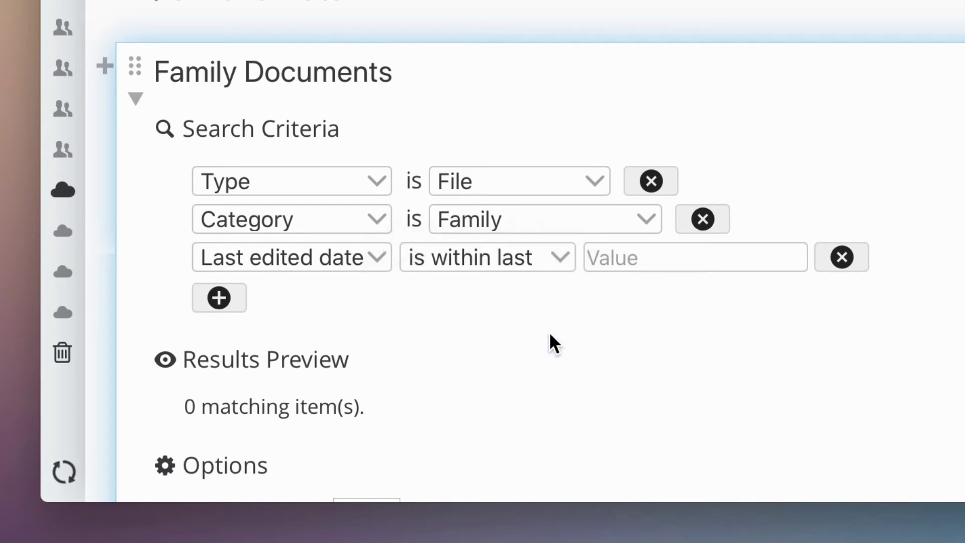
left_click(683, 256)
type("7 days")
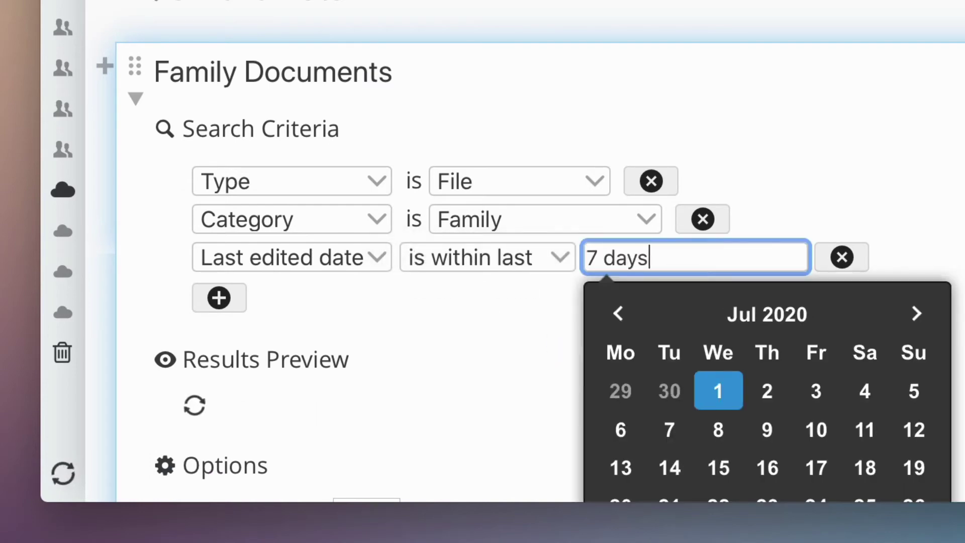
left_click(463, 330)
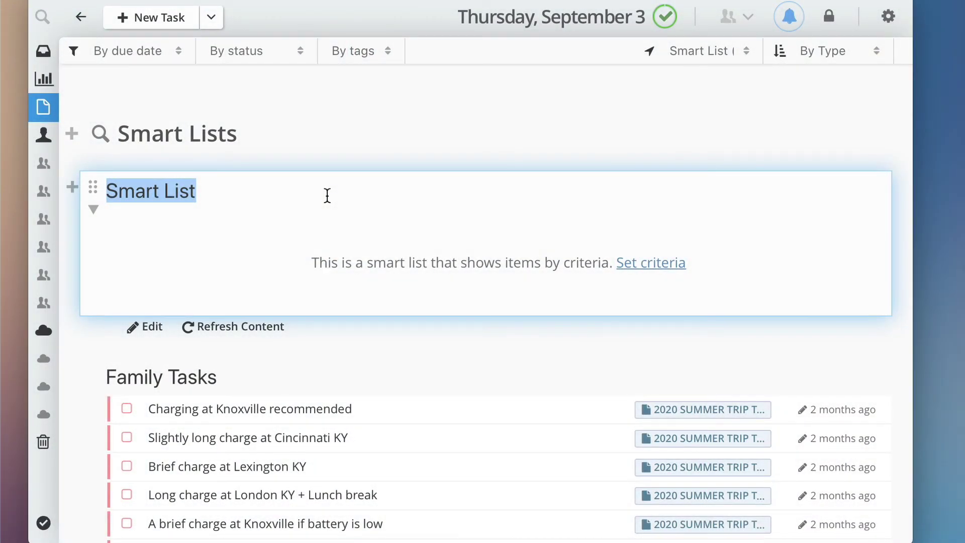
Rename the smart list to Clients and set its Type criterion to Contact.
type("Clients")
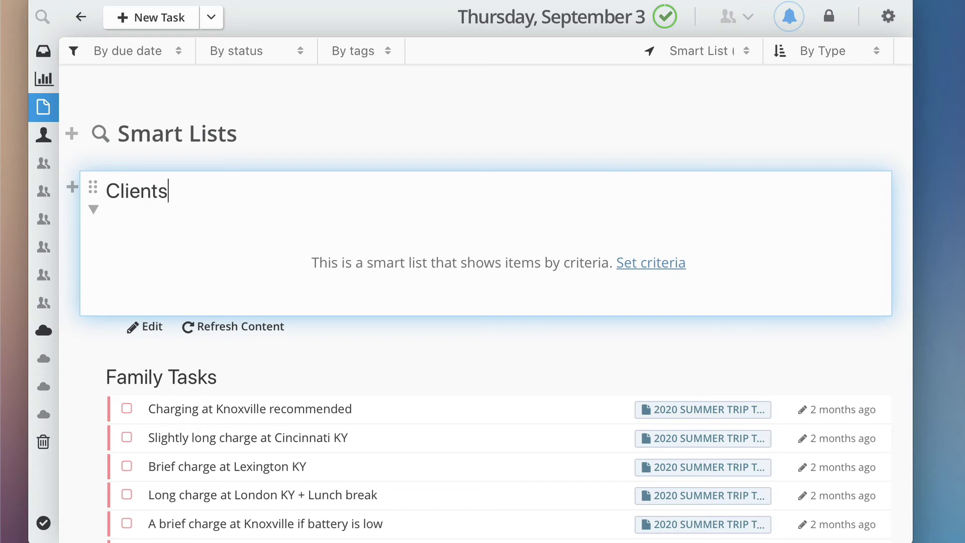
left_click(679, 265)
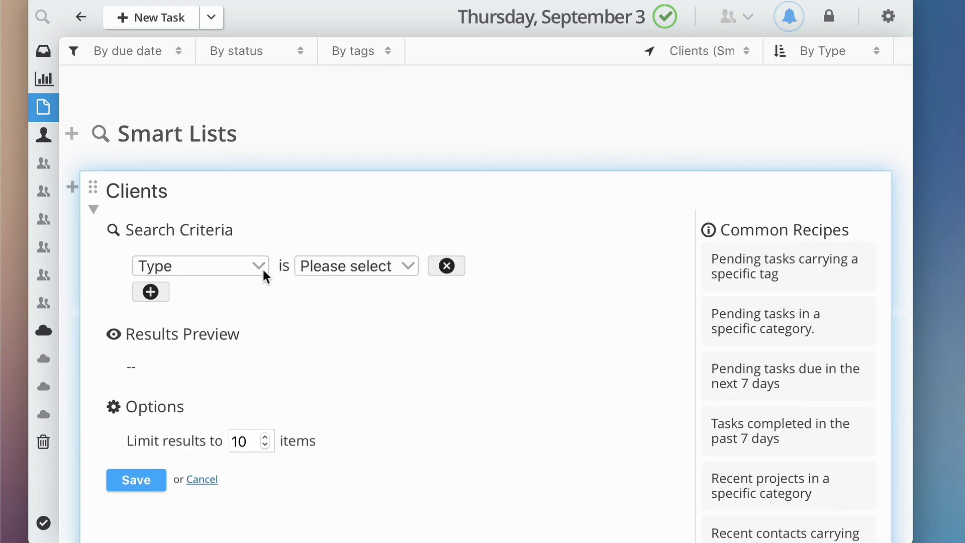
left_click(342, 266)
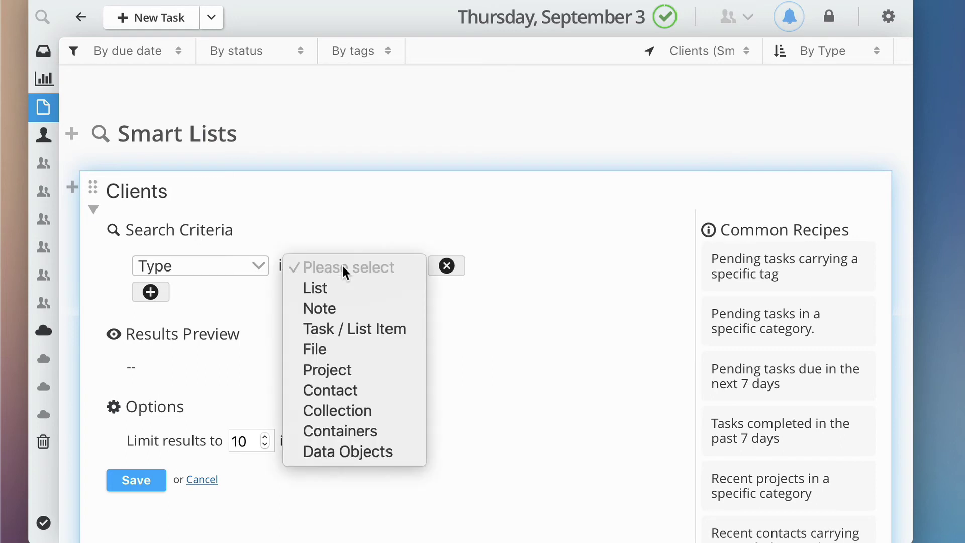
left_click(358, 387)
Add a second criterion limiting results to the Client category.
left_click(157, 298)
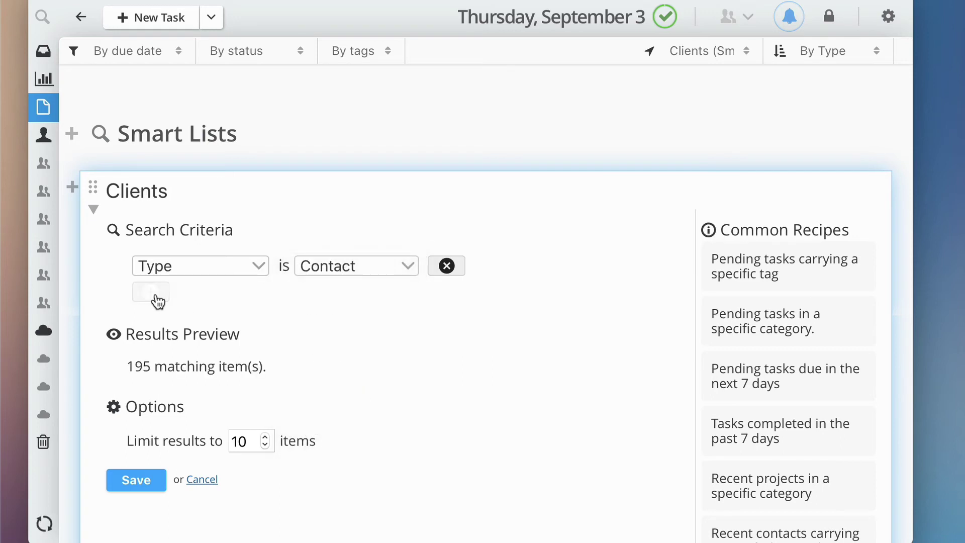
left_click(203, 293)
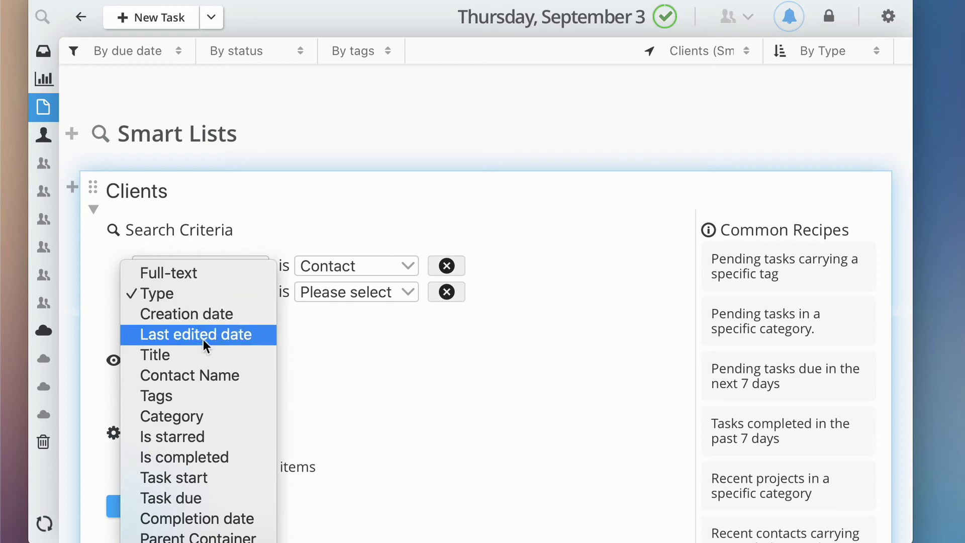
left_click(207, 415)
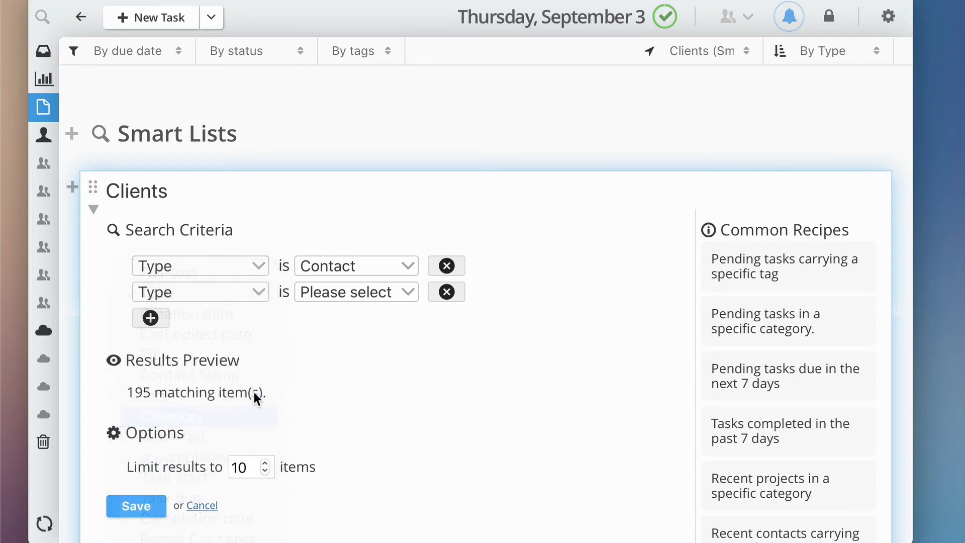
left_click(366, 297)
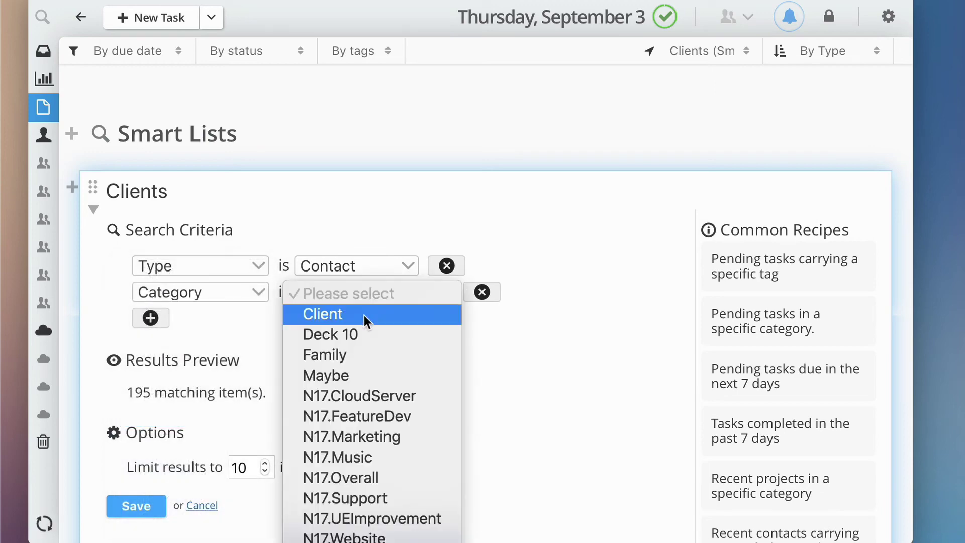
left_click(364, 315)
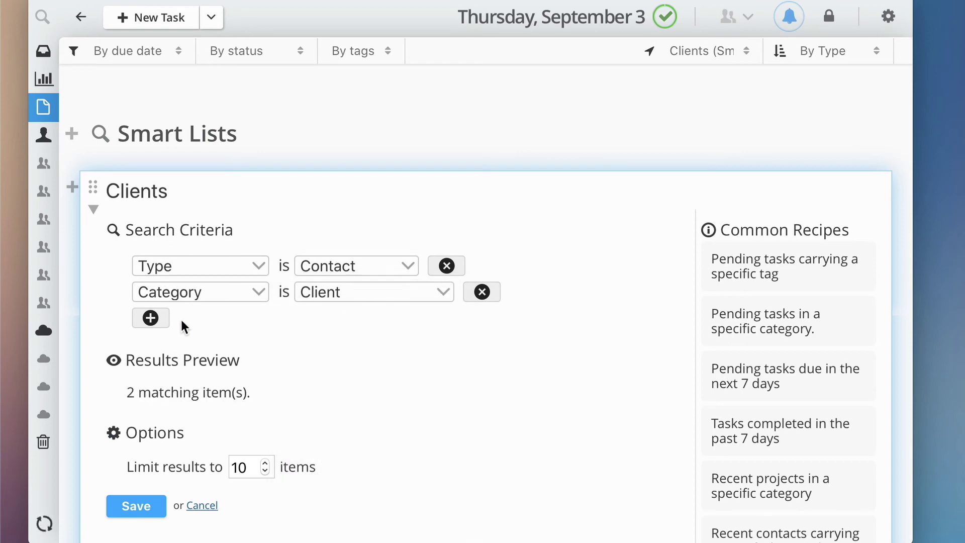
Add a Full-text contains Apple criterion and save the Clients list.
left_click(152, 323)
left_click(182, 317)
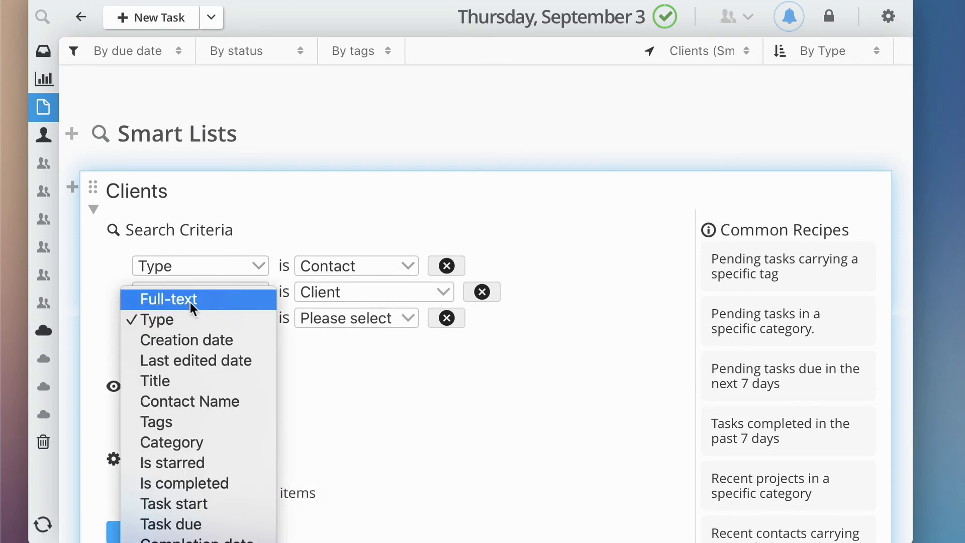
left_click(190, 303)
left_click(451, 317)
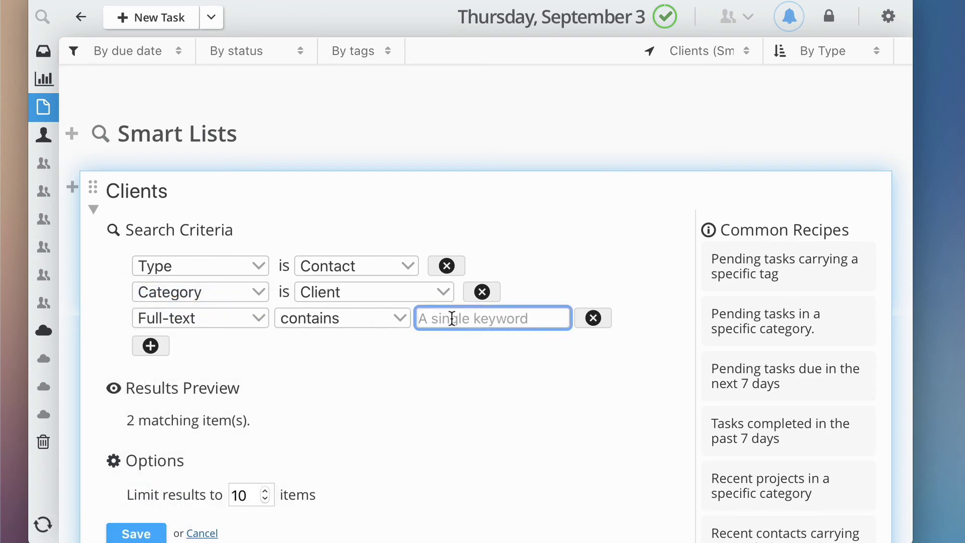
type("Appl")
type("e")
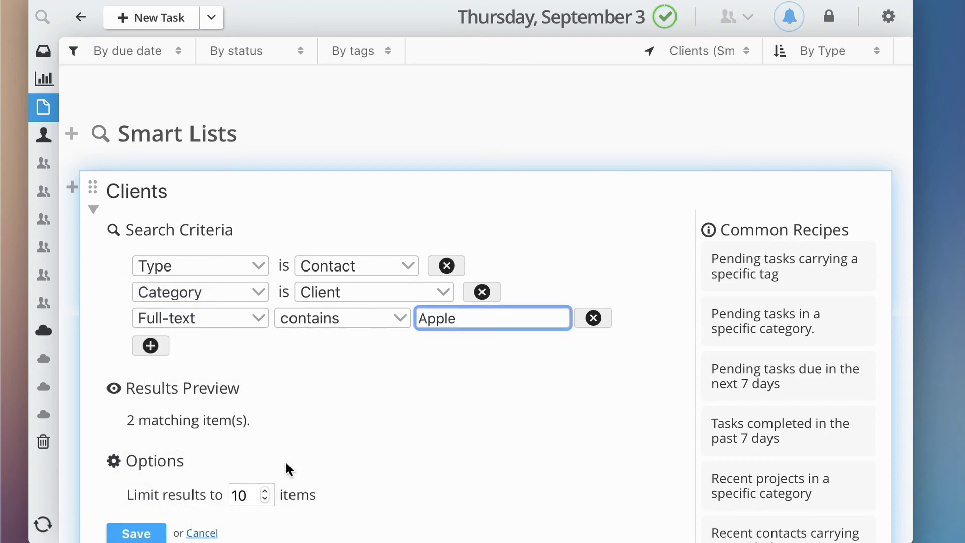
left_click(159, 536)
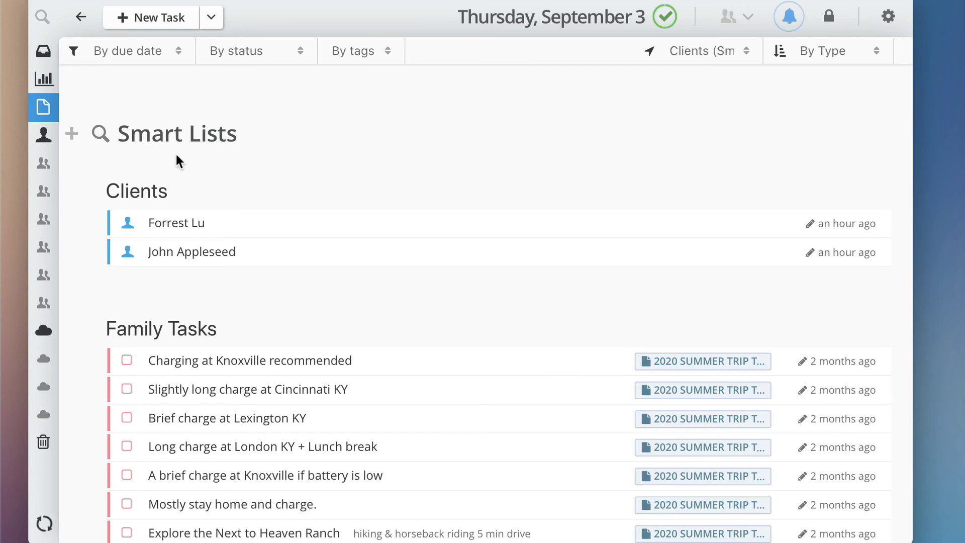
Create a Common Objects smart list with a Tags contains 'common' criterion.
left_click(72, 133)
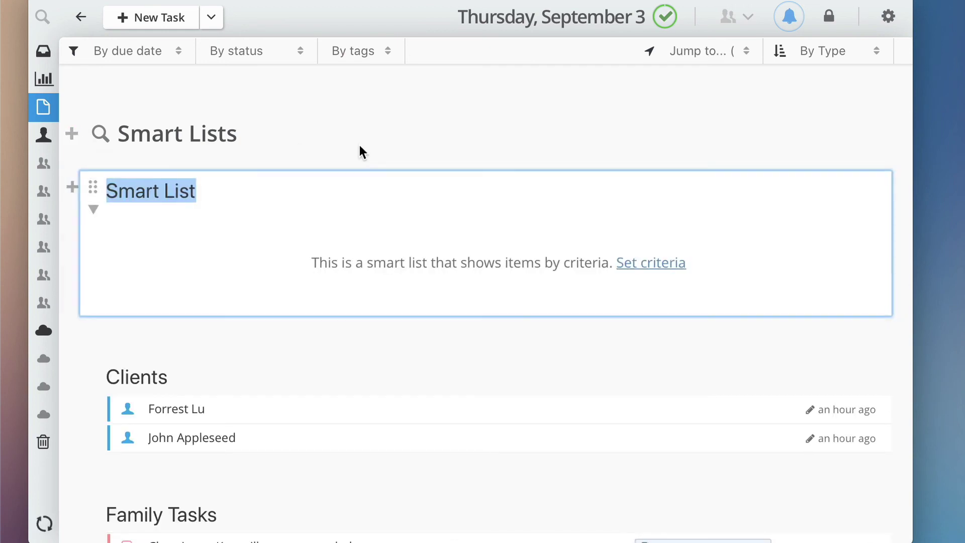
type("Common Obj")
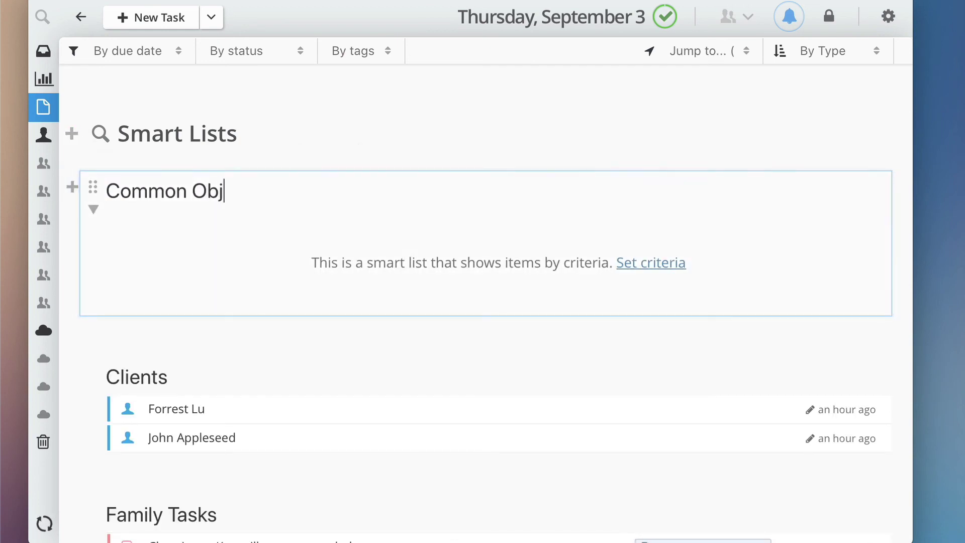
type("ects")
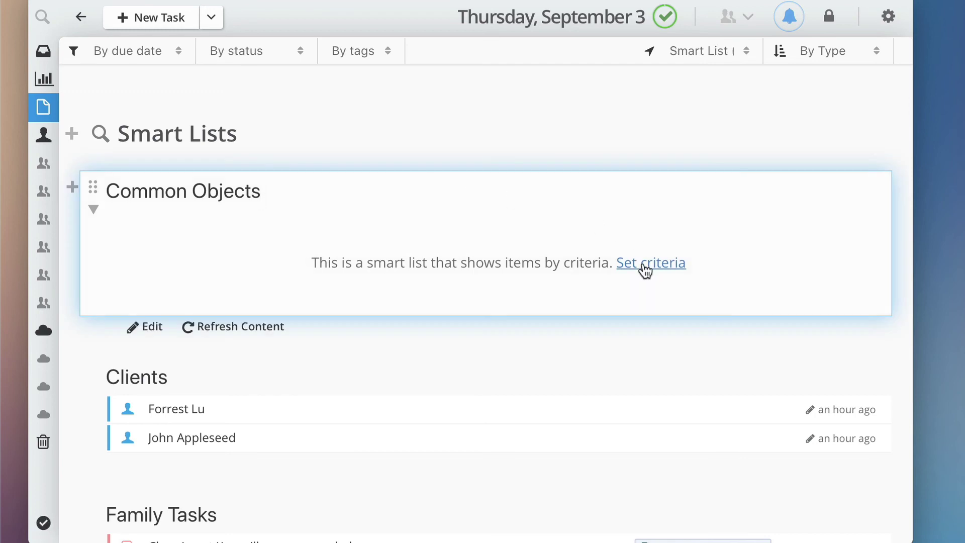
left_click(645, 272)
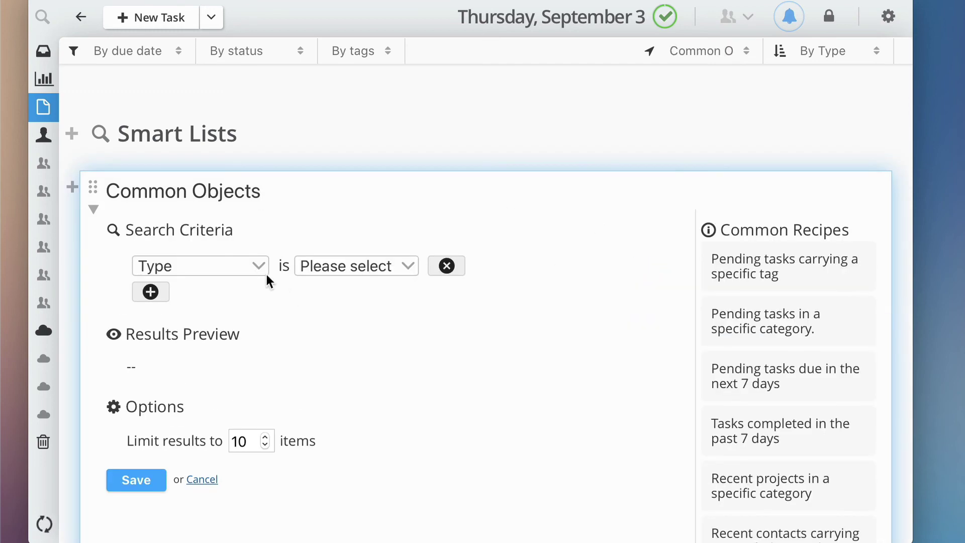
left_click(256, 267)
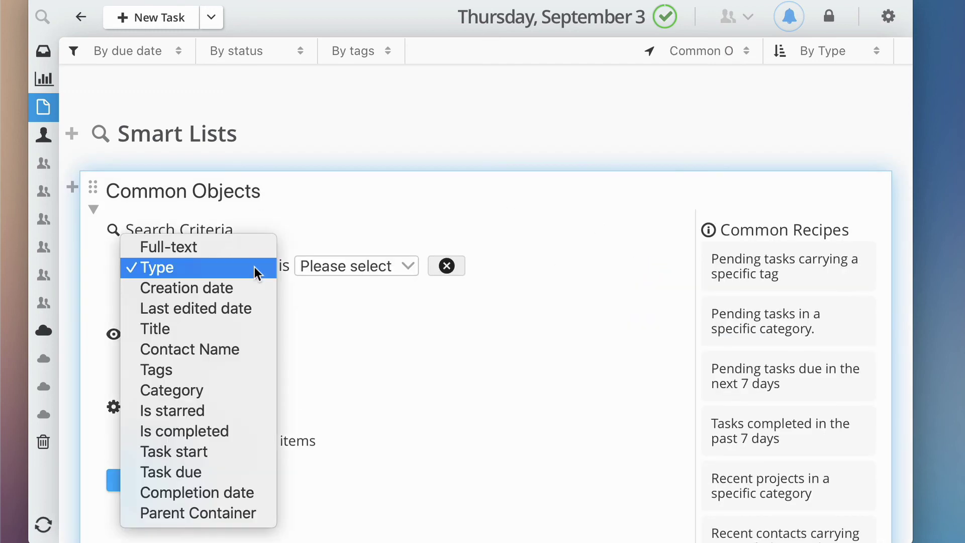
left_click(236, 371)
left_click(445, 266)
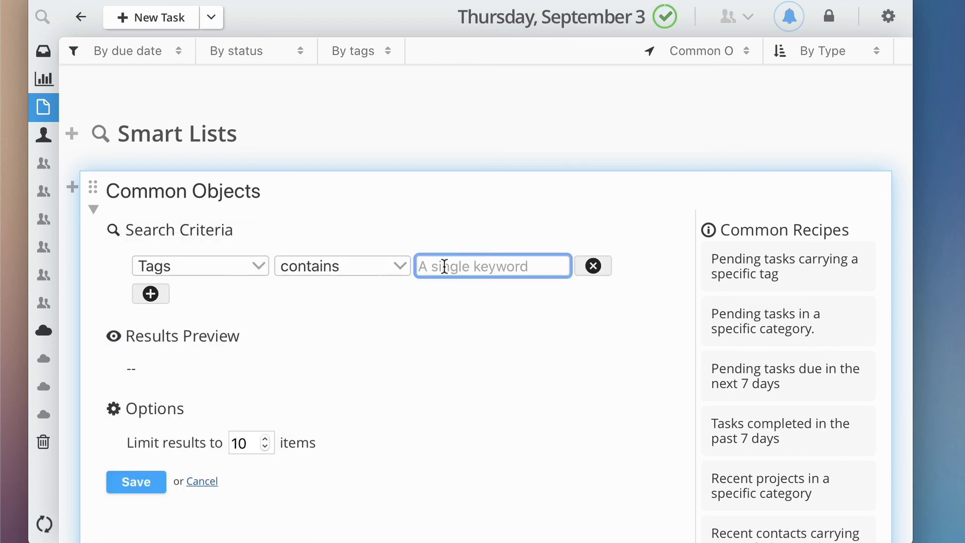
type("common")
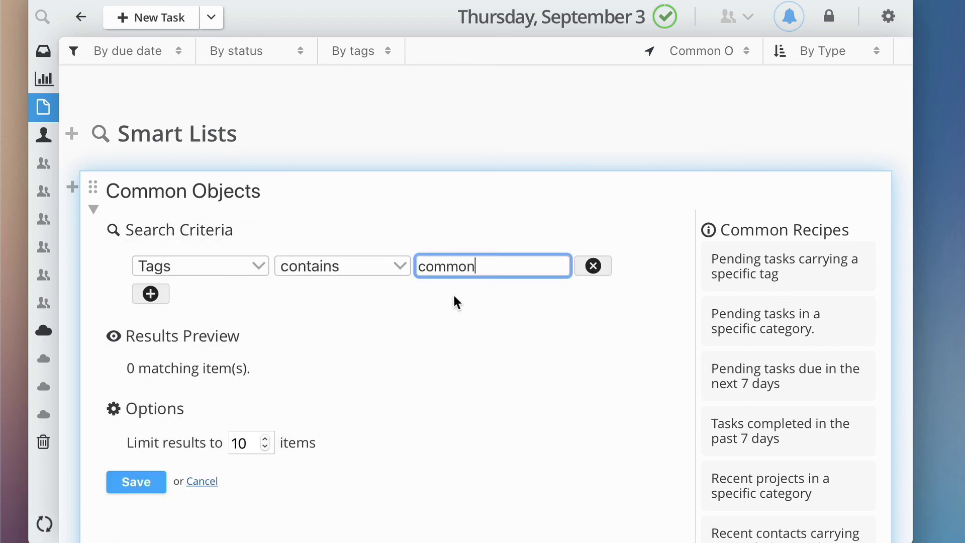
left_click(460, 323)
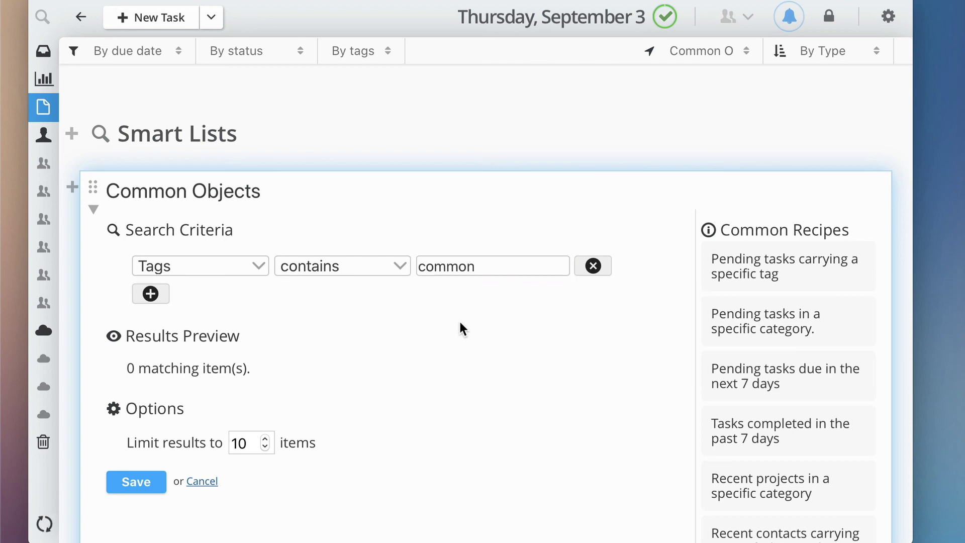